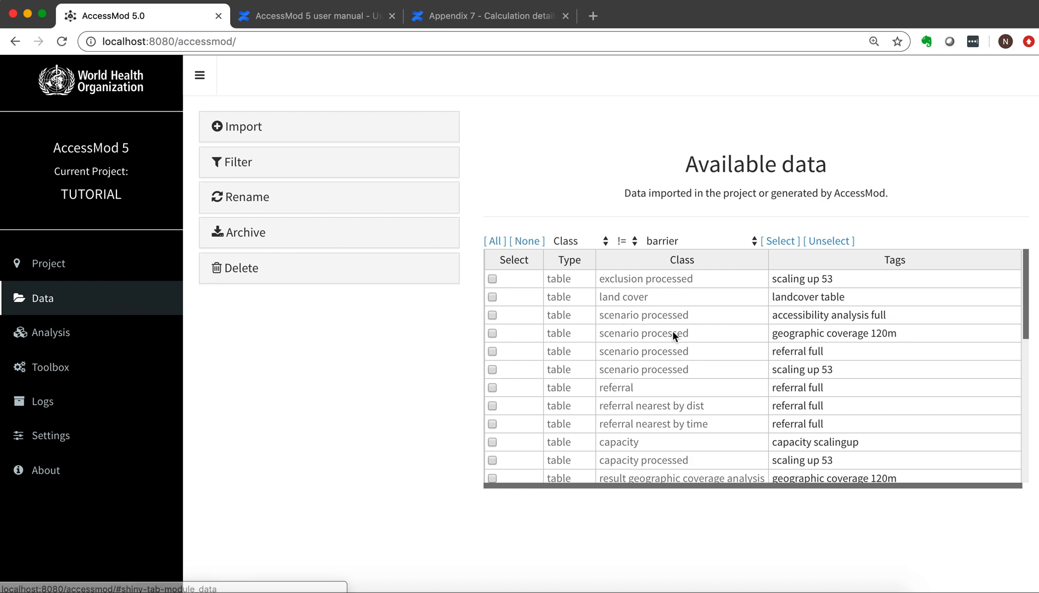
Step: Look through the available tables, vectors and rasters in the TUTORIAL project's data list
scroll(675, 334, "down", 5)
scroll(675, 333, "up", 2)
scroll(675, 339, "up", 1)
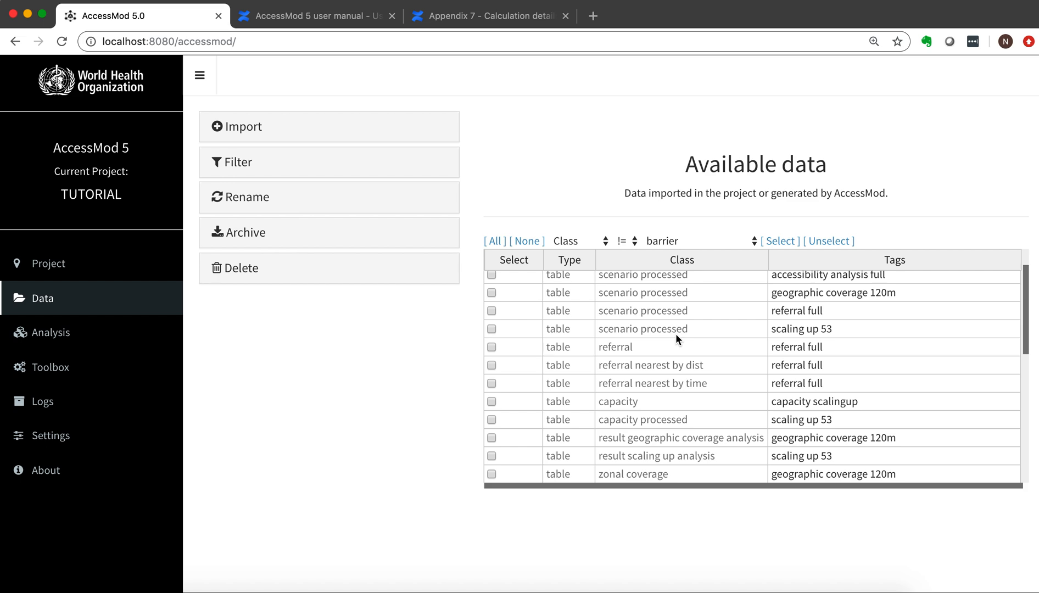
scroll(676, 336, "down", 6)
scroll(675, 335, "down", 3)
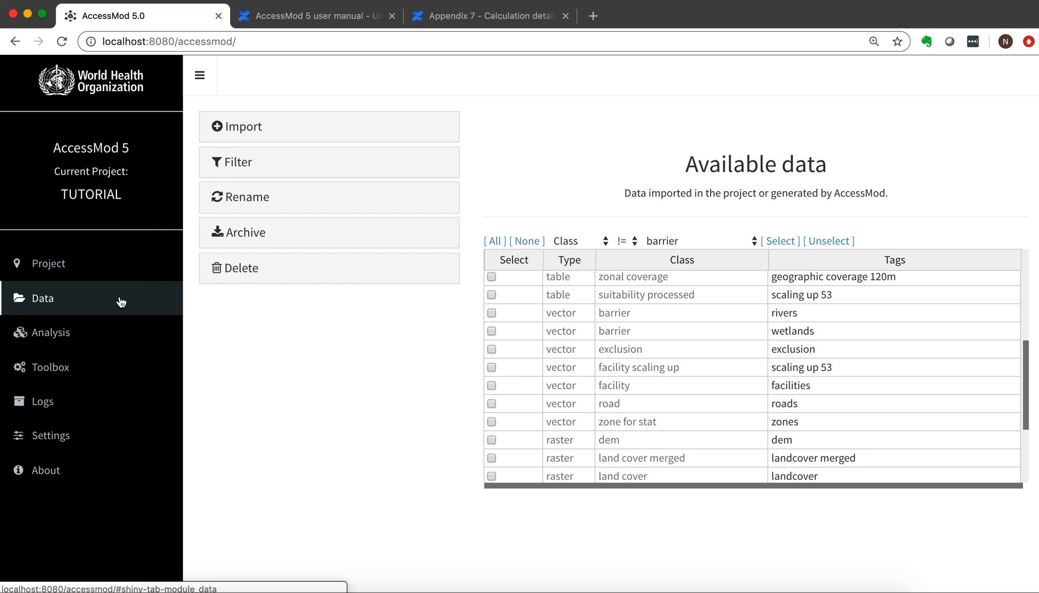
scroll(617, 369, "up", 3)
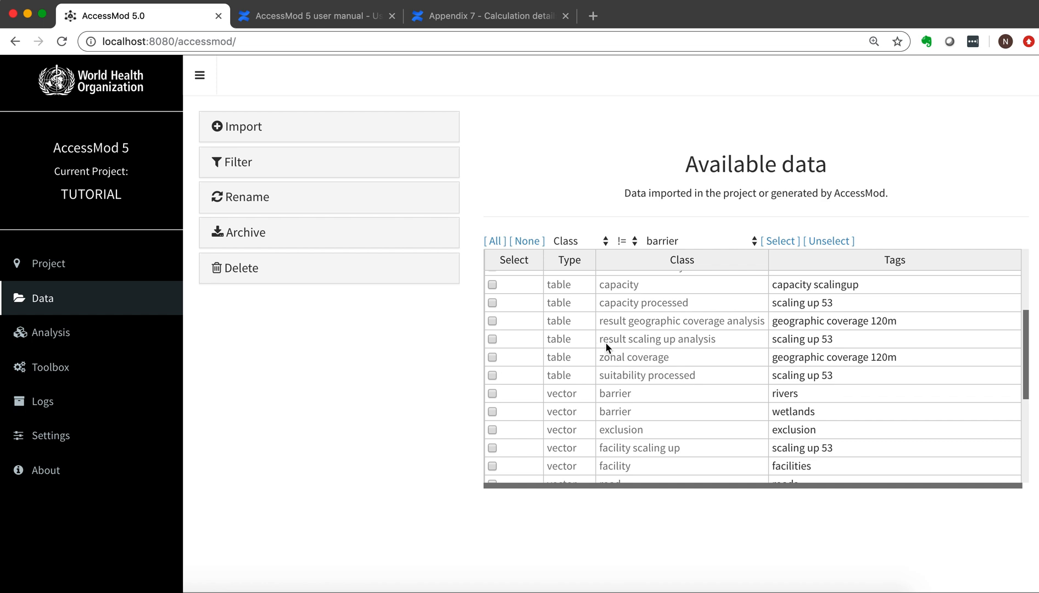
Step: Use the data type filter to view only the project's tables and only its rasters
left_click(235, 164)
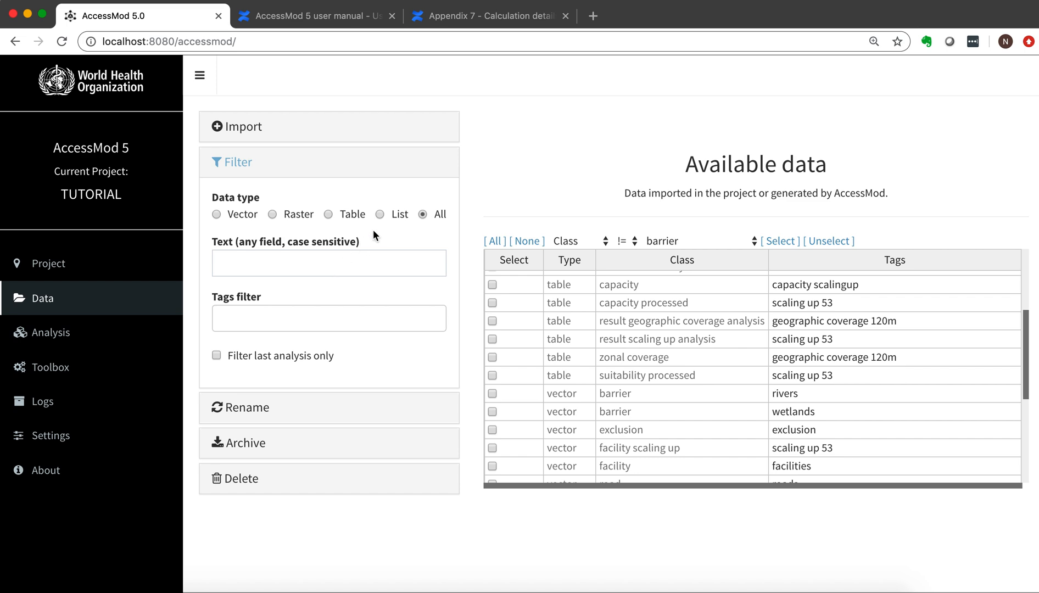
left_click(329, 215)
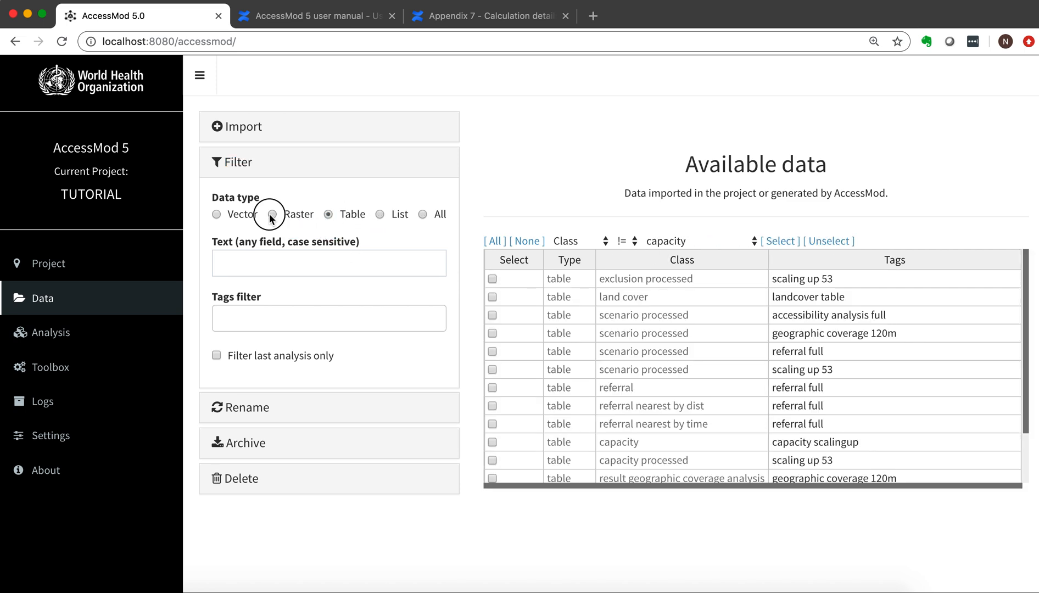
left_click(272, 214)
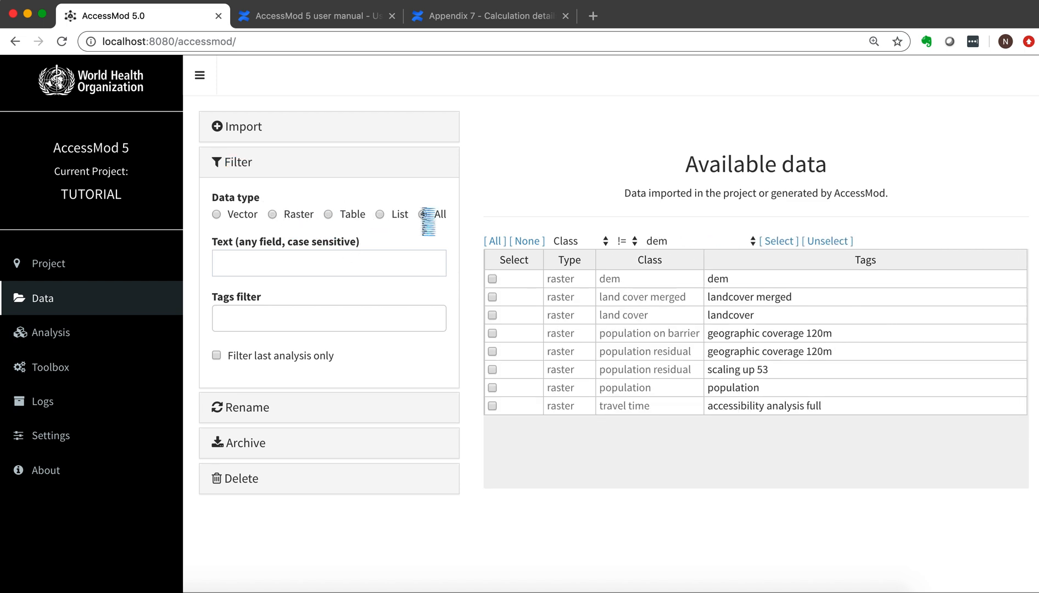
Step: Filter the available data of all types by the text "120m"
left_click(331, 262)
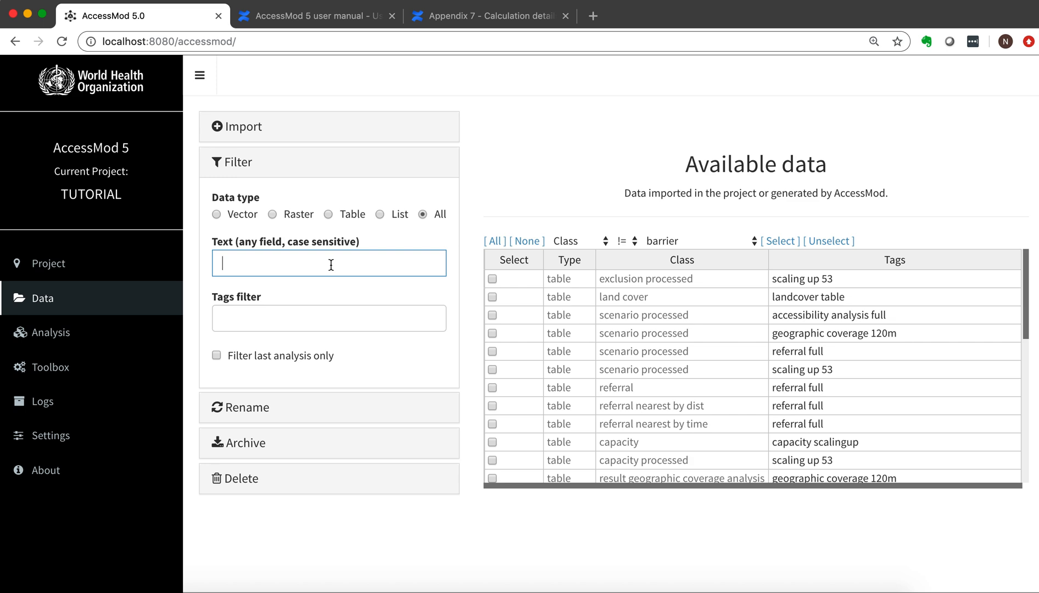
left_click(282, 265)
type("120m")
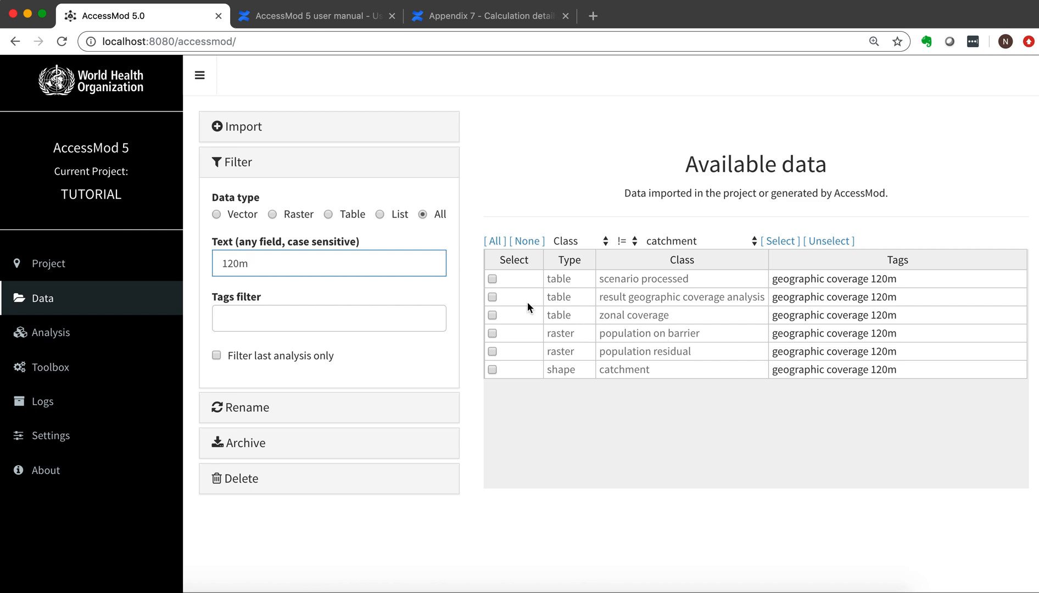
Step: Select the scenario processed, result geographic coverage analysis, population residual and catchment datasets tagged geographic coverage 120m
left_click(492, 278)
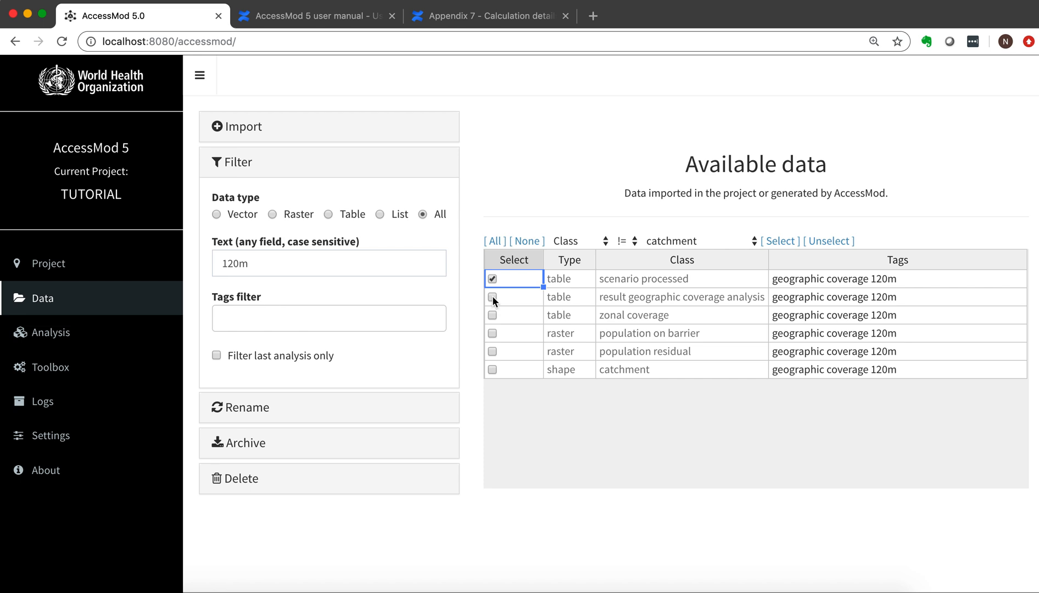
left_click(492, 297)
left_click(494, 351)
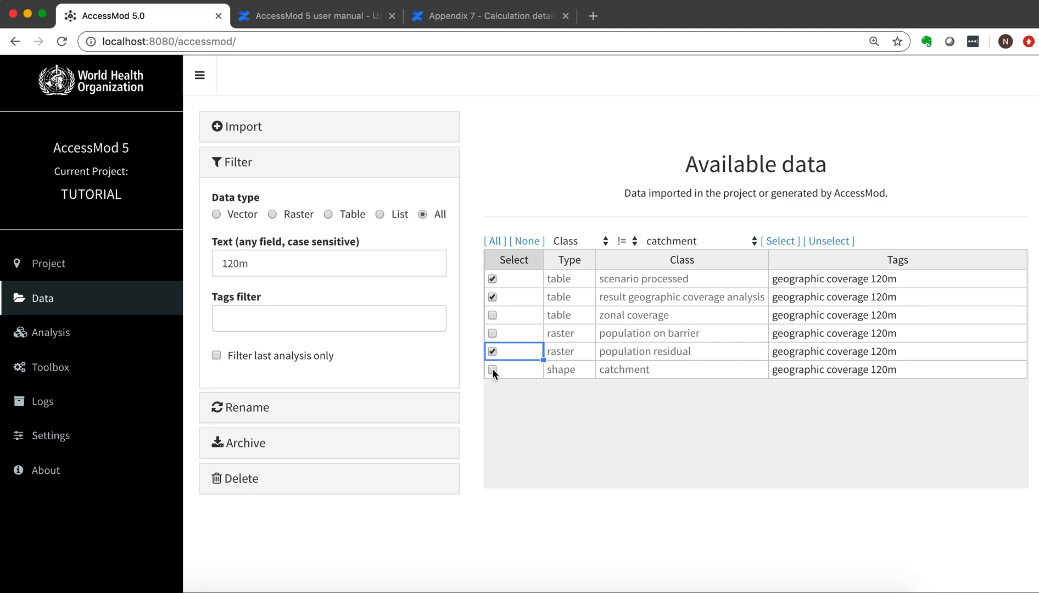
left_click(492, 370)
Step: Create an archive of the selected datasets with the file prefix "output"
left_click(261, 446)
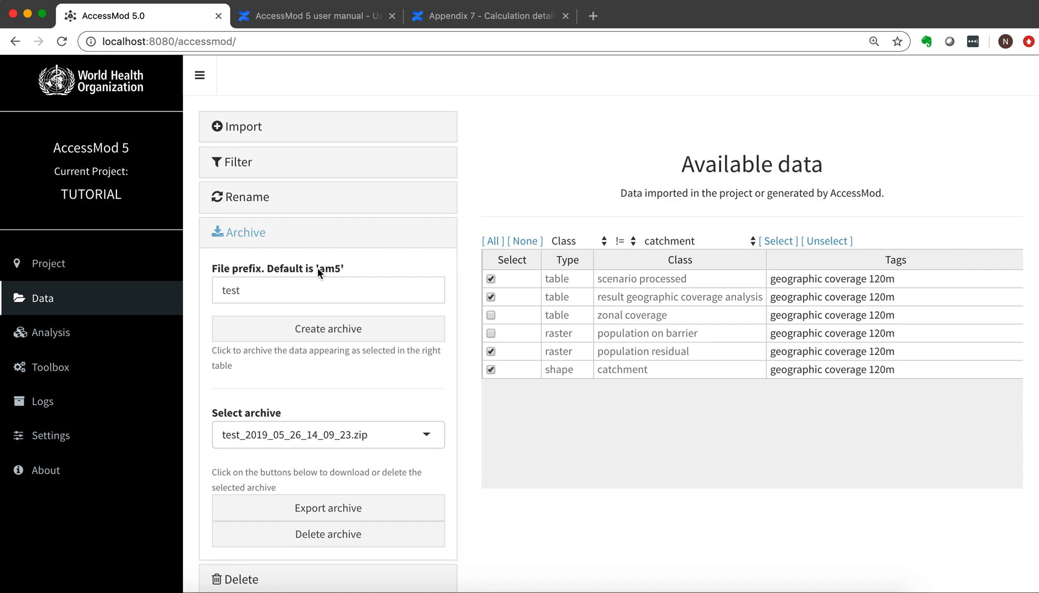
left_click_drag(242, 290, 215, 291)
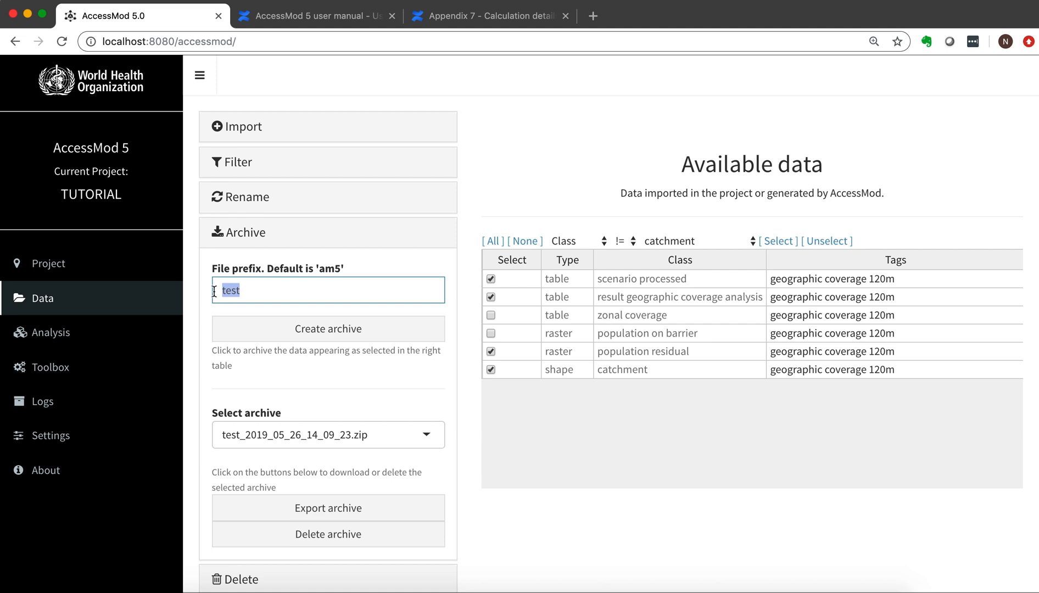
key("BackSpace")
type("output")
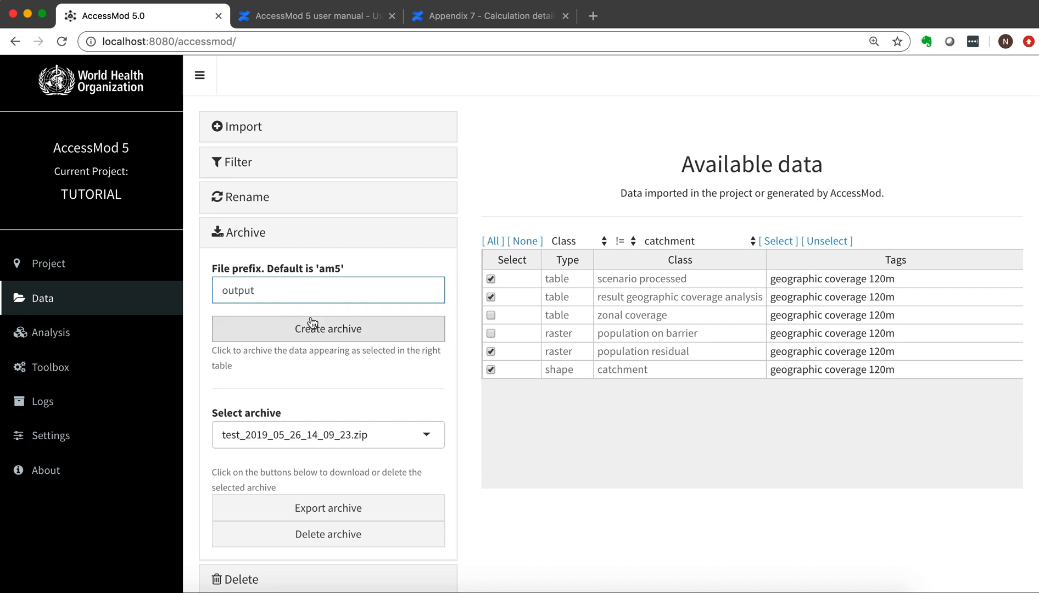
left_click(321, 333)
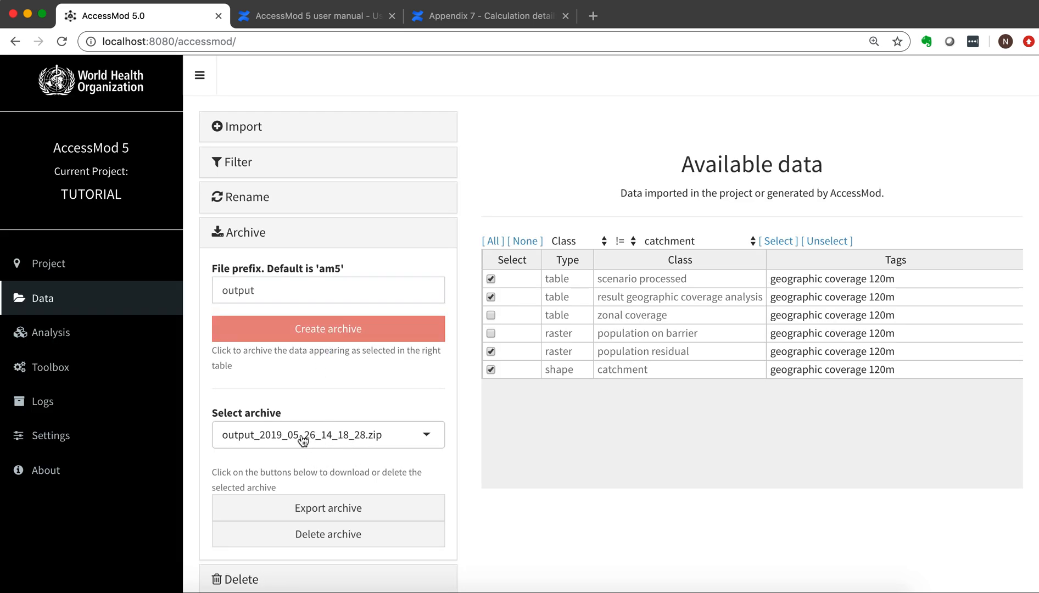
Step: Export the archive output_2019_05_26_14_18_28.zip and save it in the output folder
left_click(426, 439)
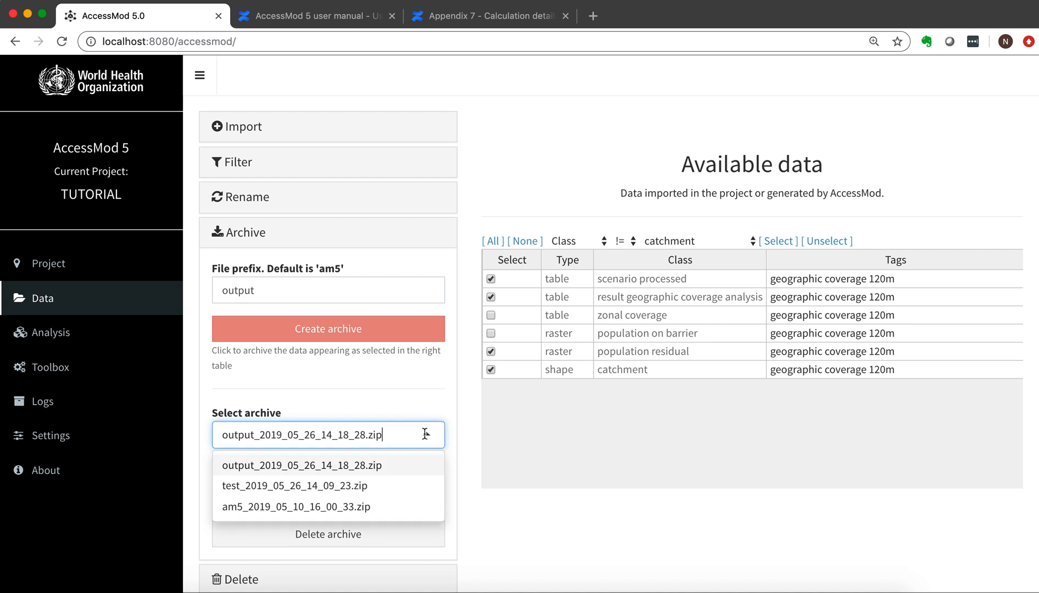
left_click(377, 466)
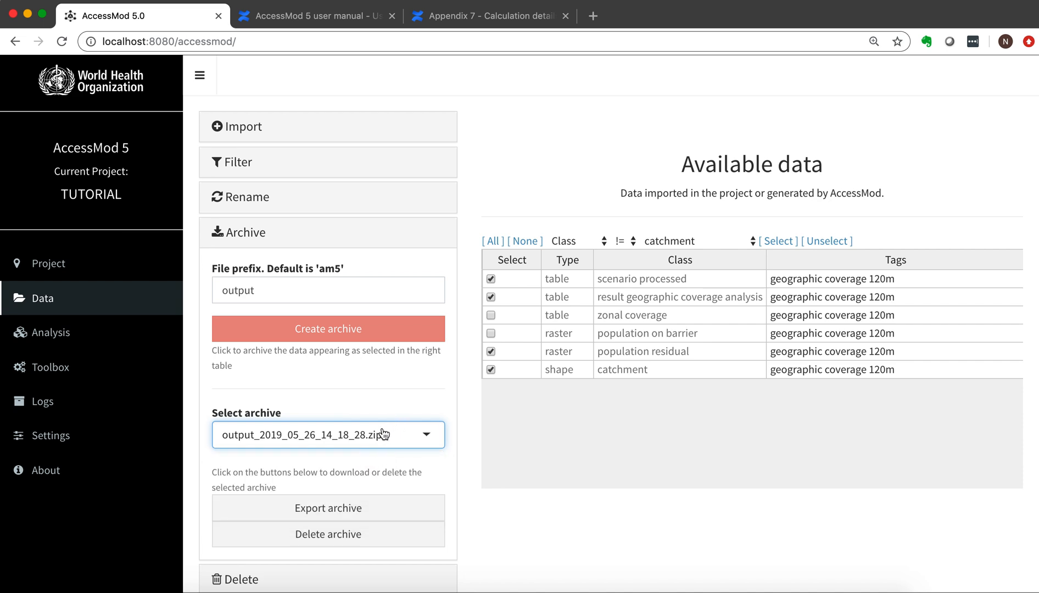
left_click(348, 508)
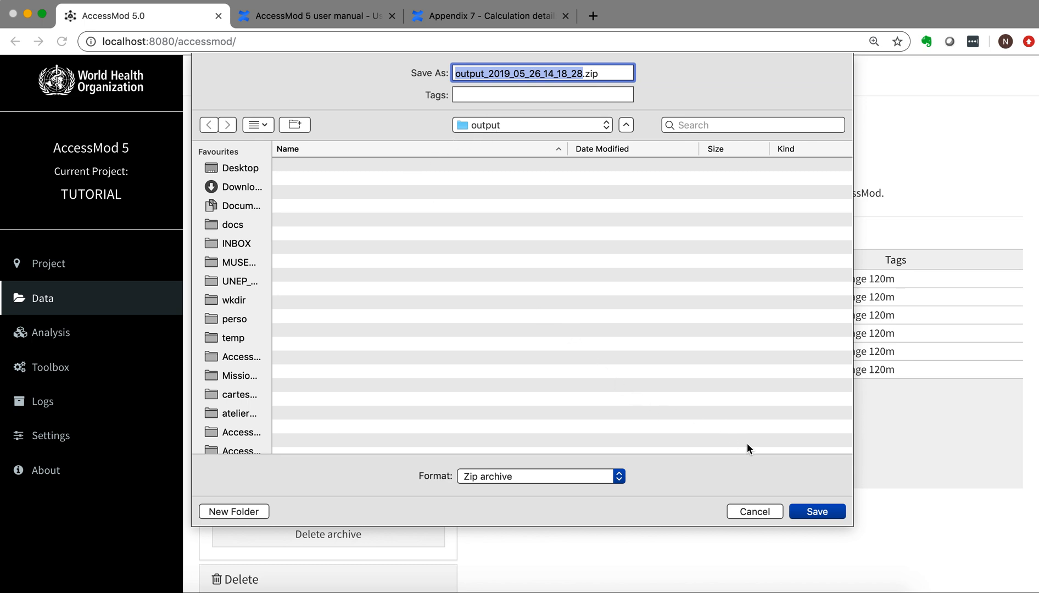
left_click(805, 511)
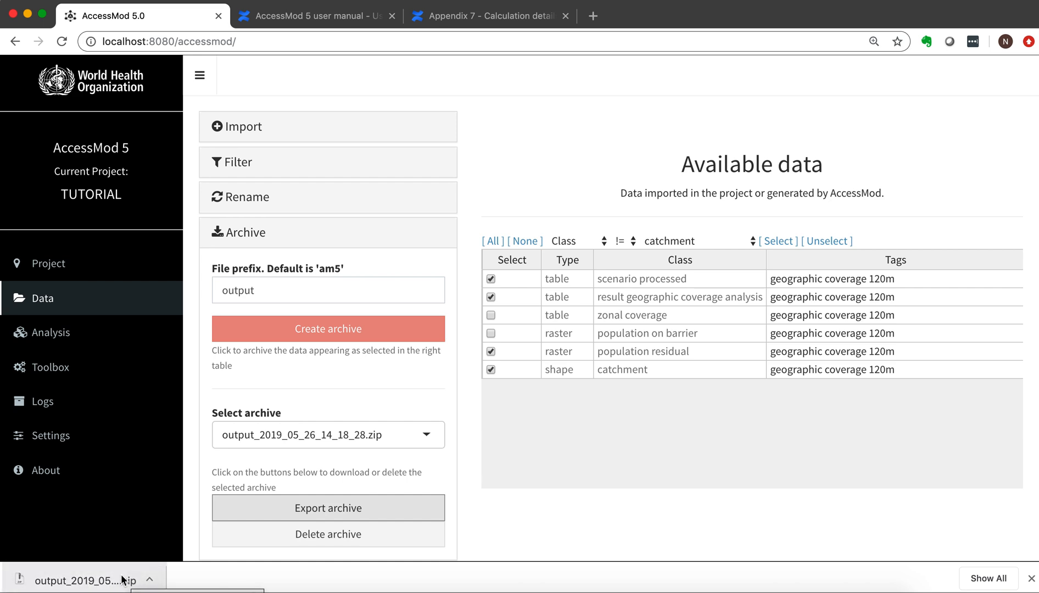
Step: Show the downloaded zip archive in Finder and extract it
left_click(147, 577)
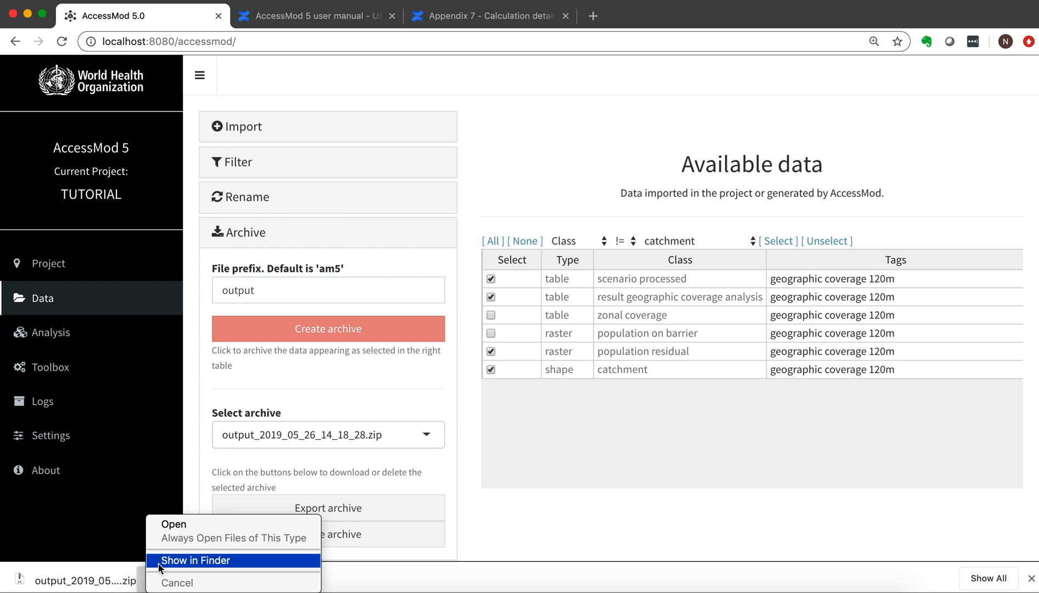
left_click(195, 560)
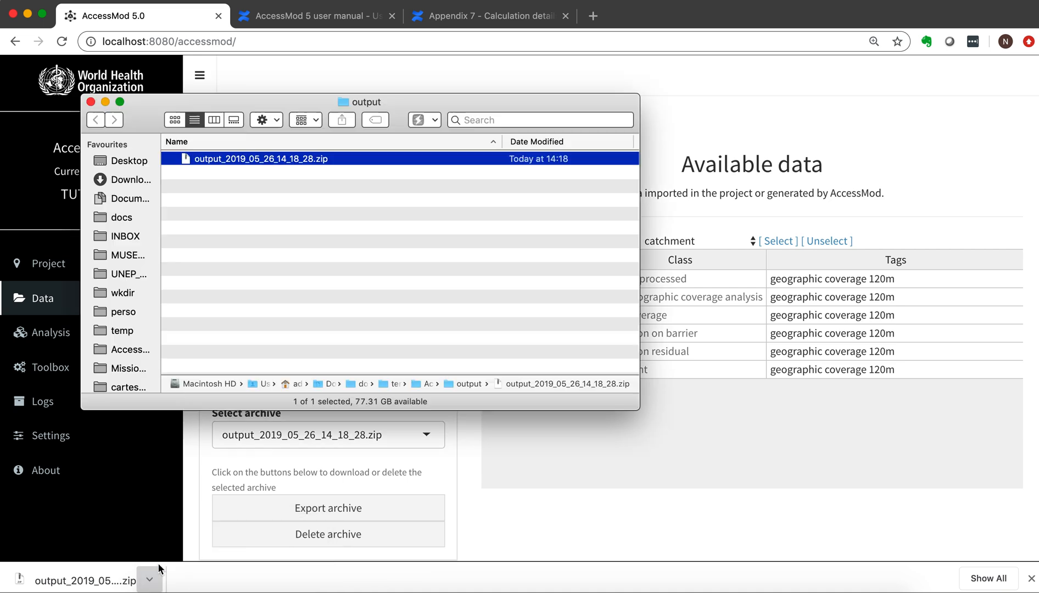
double_click(258, 158)
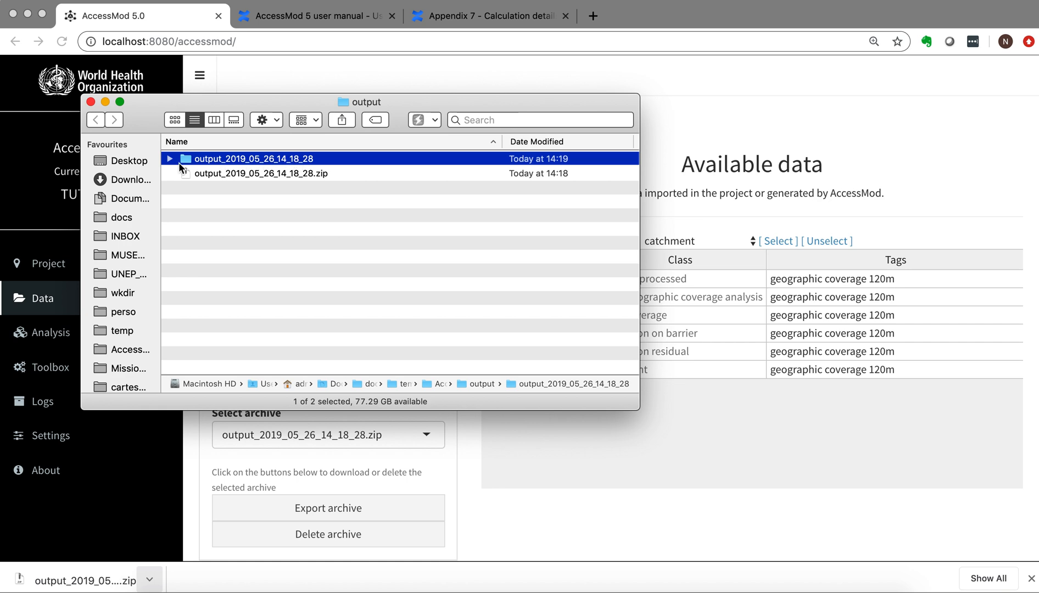
Step: Expand the extracted output folder and its scenario processed and result geographic coverage analysis table subfolders
left_click(170, 159)
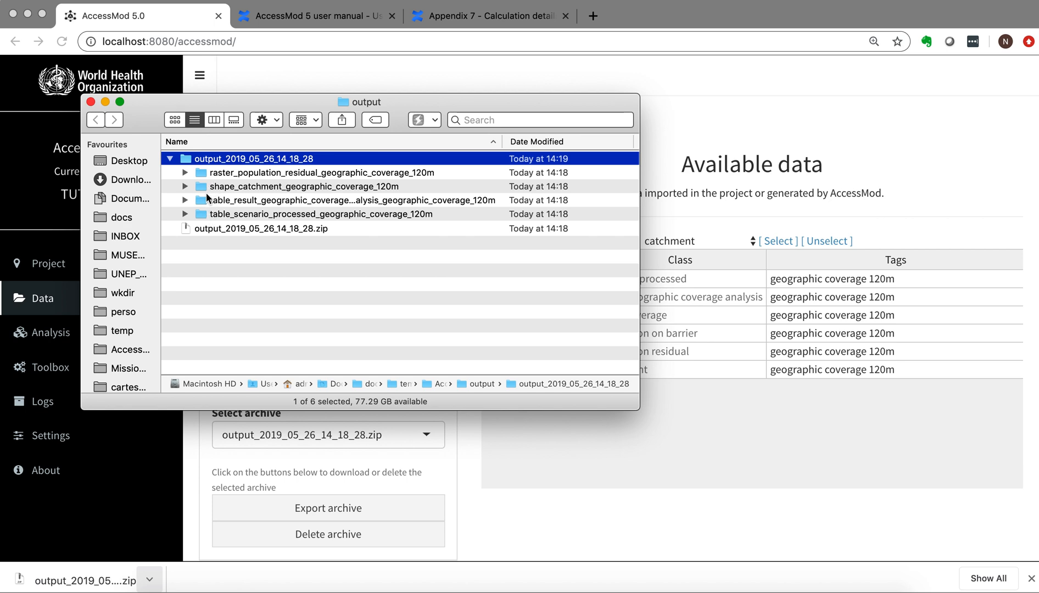
left_click(185, 214)
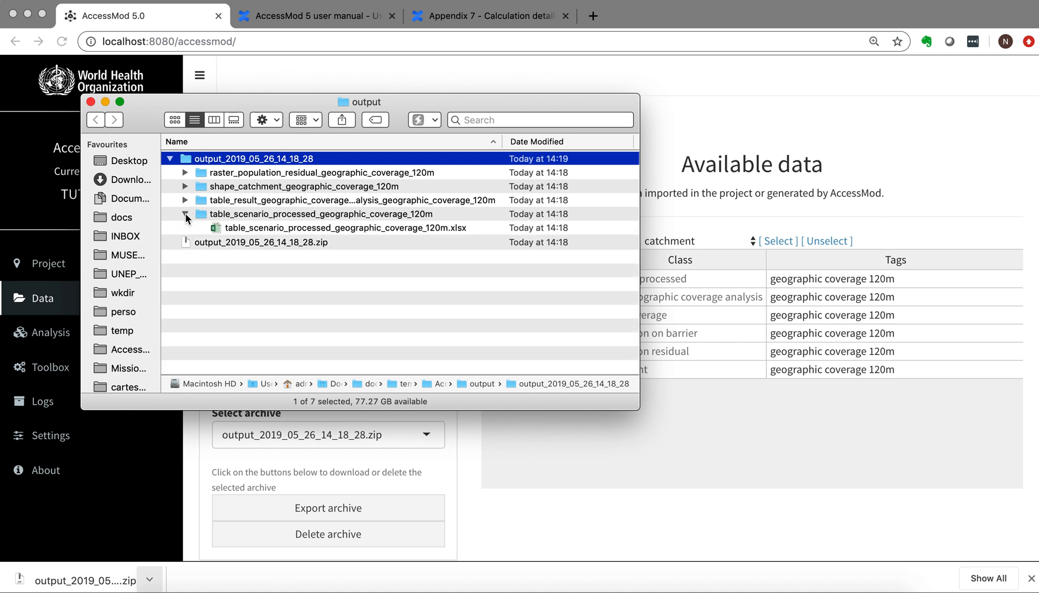
left_click(185, 200)
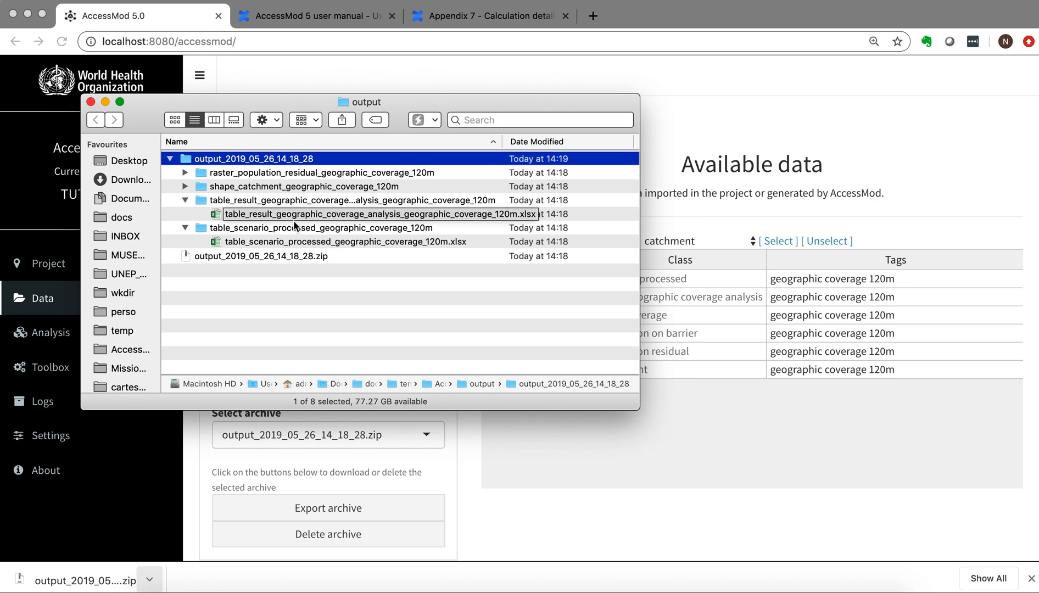
Step: Open table_scenario_processed_geographic_coverage_120m.xlsx in Excel and dismiss the What's New window
left_click(290, 241)
double_click(290, 241)
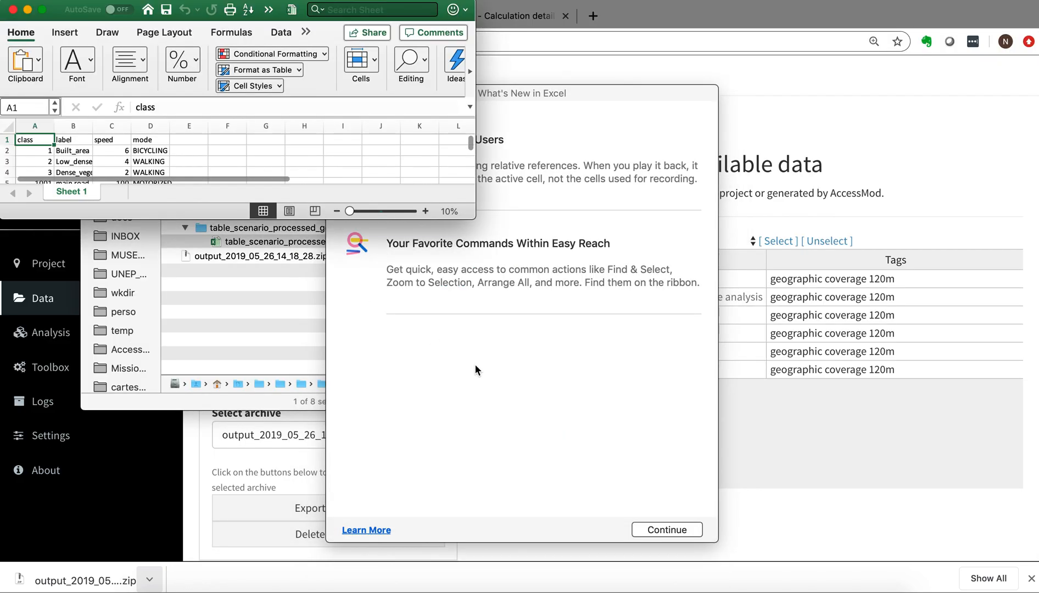
left_click_drag(488, 93, 632, 185)
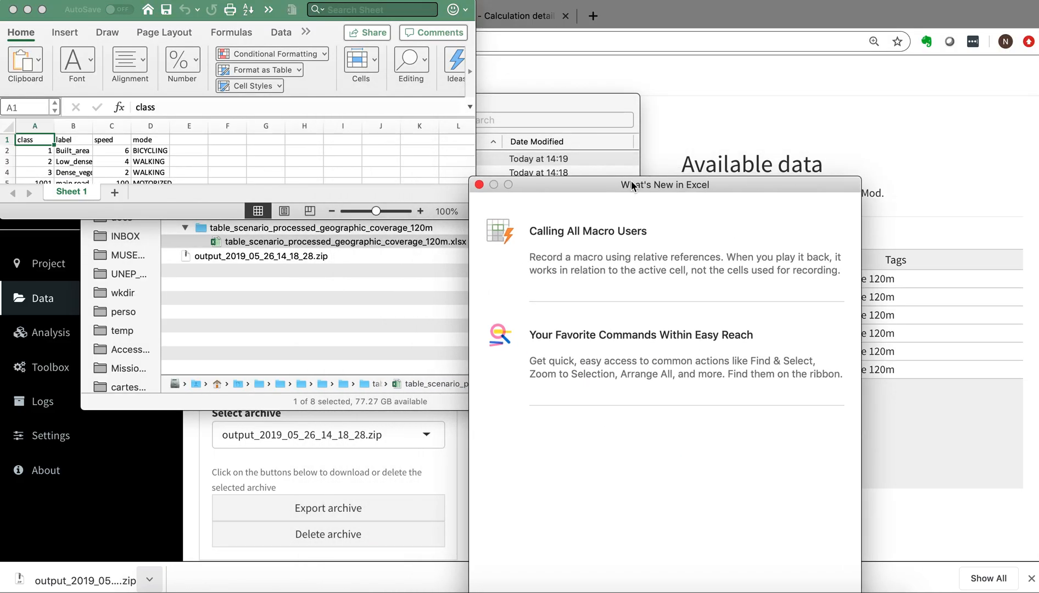
left_click(479, 184)
Step: Enlarge the scenario table and widen its label column to read the classes, speeds and modes, and close the workbook without saving
left_click_drag(475, 218, 745, 373)
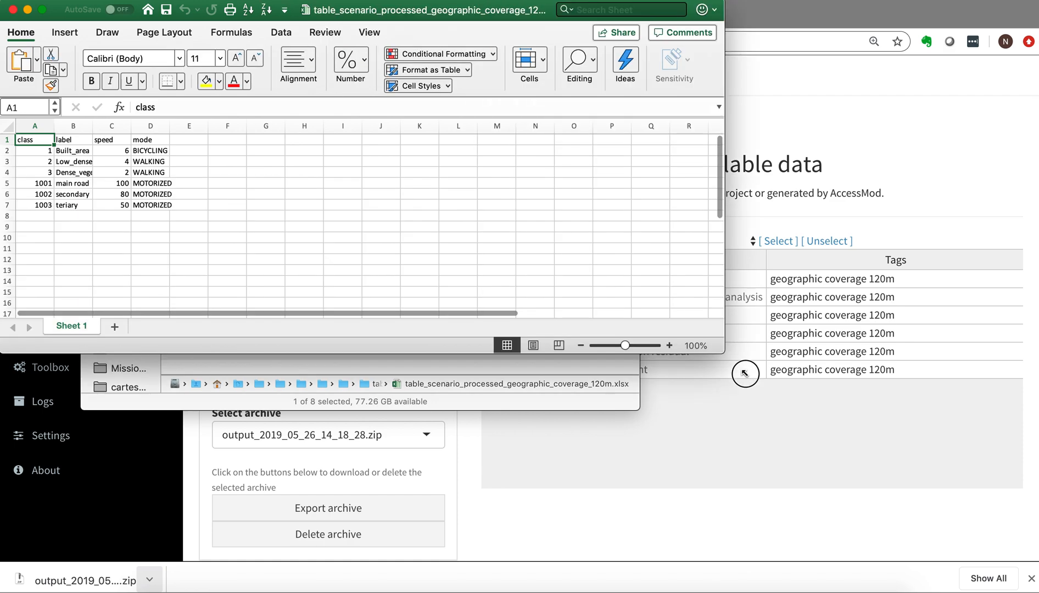
left_click_drag(652, 370, 661, 371)
left_click_drag(279, 132, 288, 131)
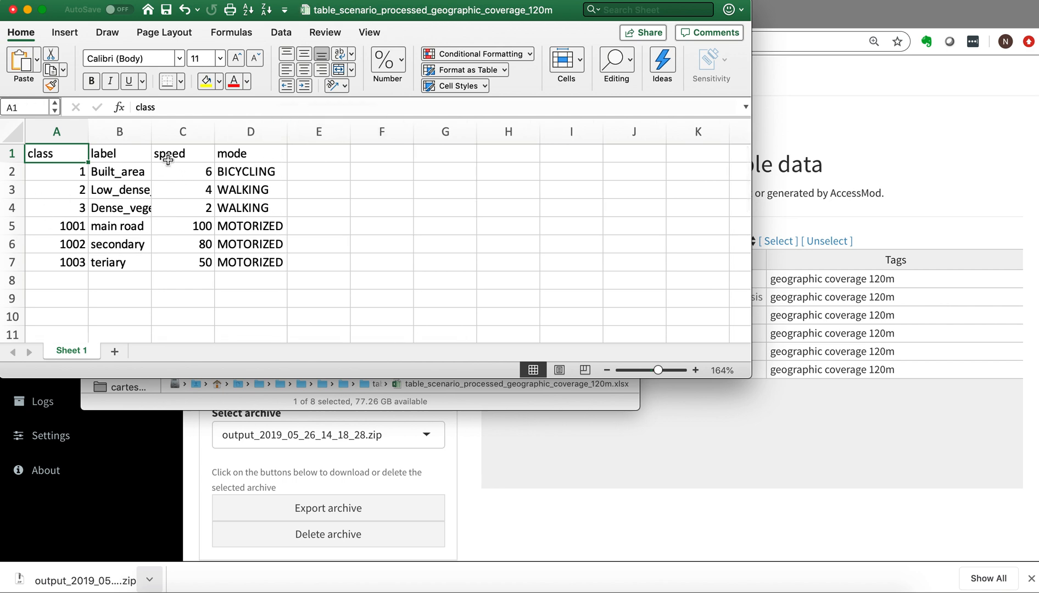
left_click_drag(151, 131, 220, 131)
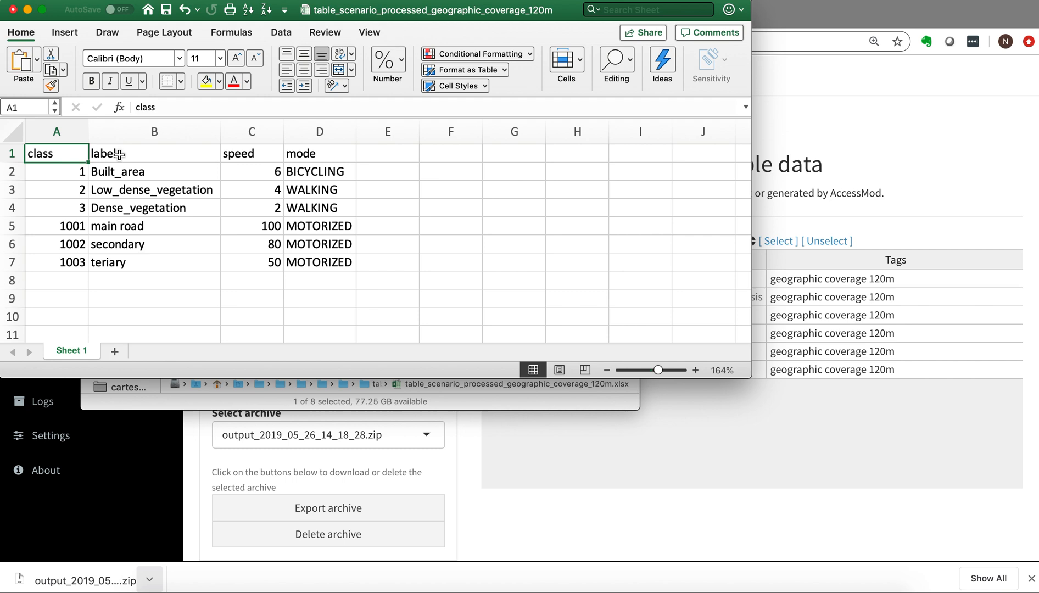
left_click(13, 10)
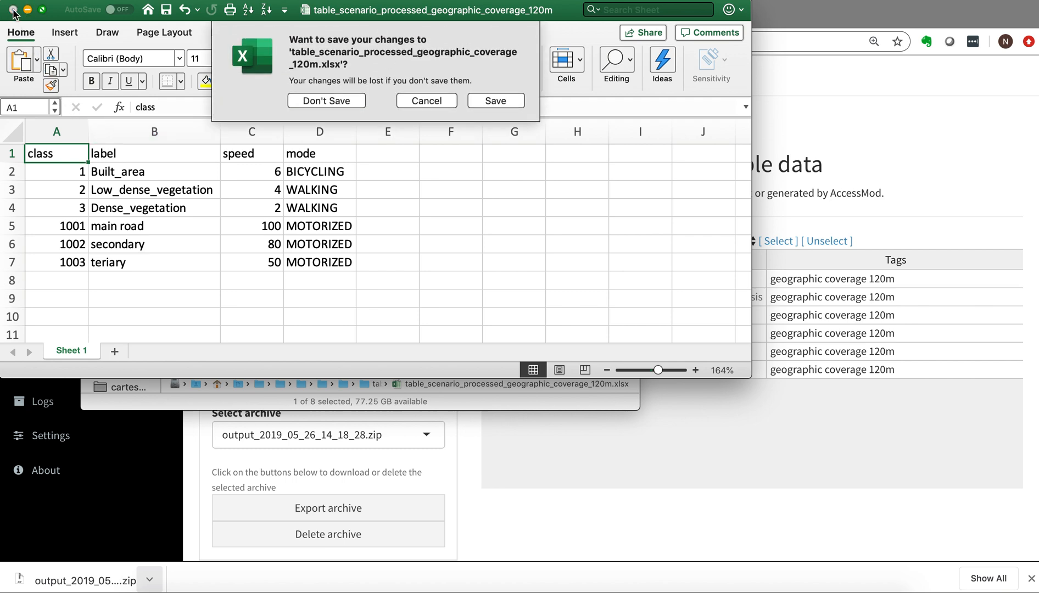
left_click(308, 101)
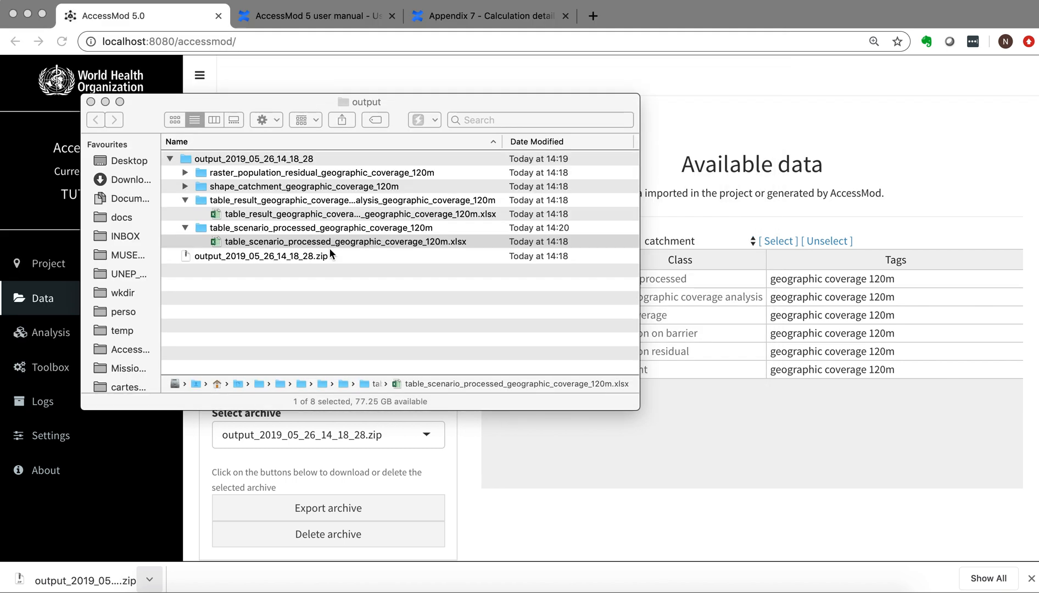
Step: Open the geographic coverage analysis result workbook, enlarge its view and examine the covered population percentage of the last facility, Nkula Clinic
left_click(368, 215)
double_click(367, 215)
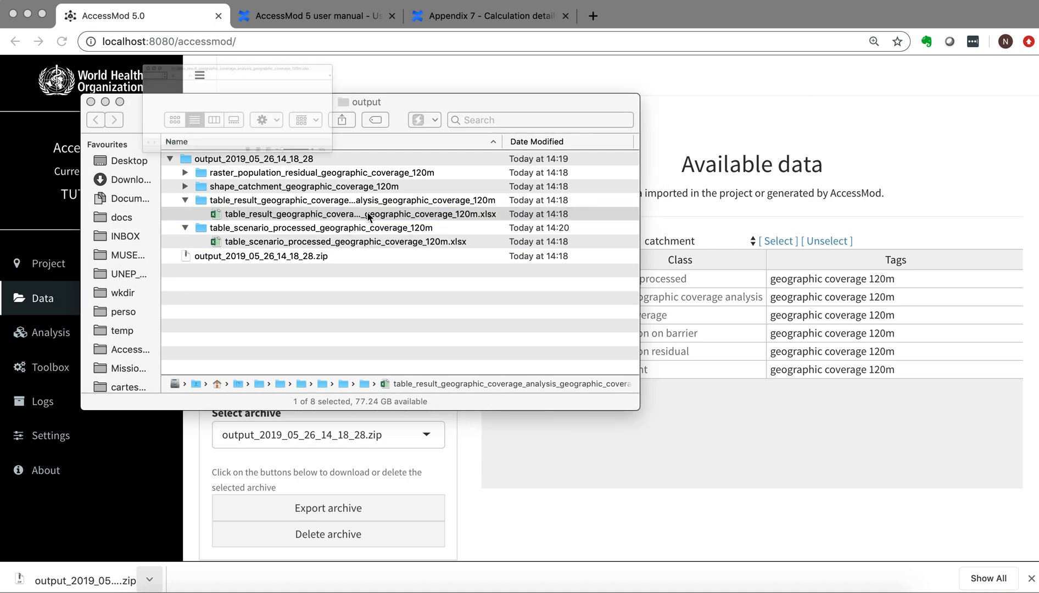
left_click_drag(472, 210, 864, 387)
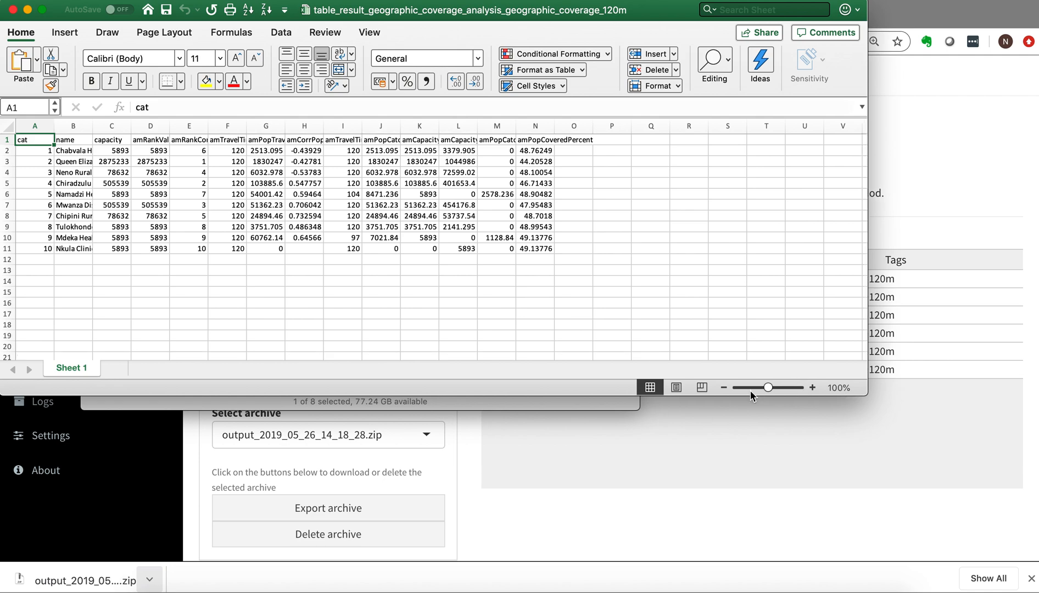
left_click_drag(772, 388, 778, 394)
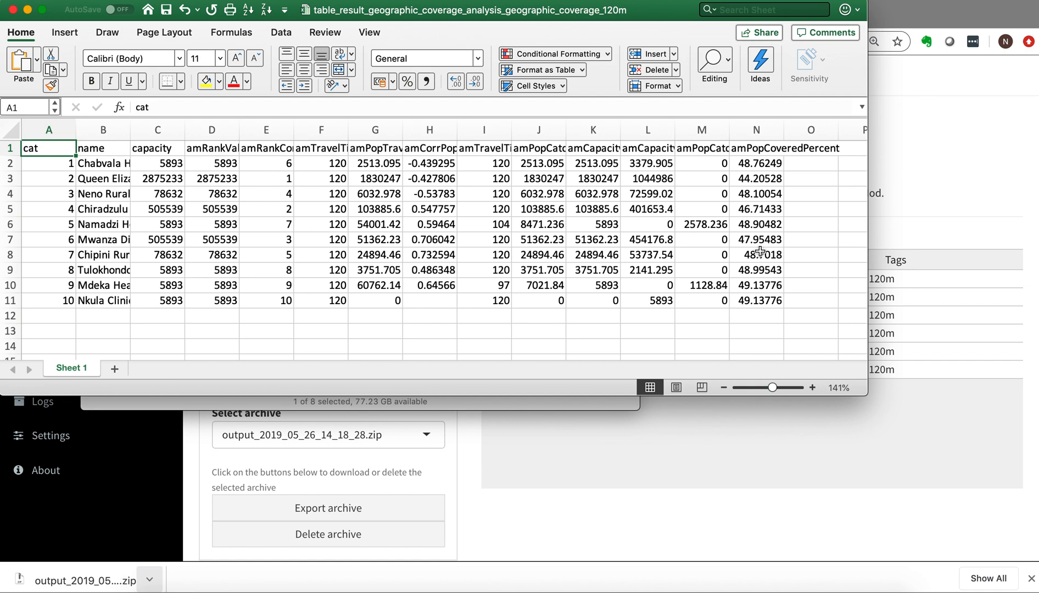
left_click(767, 300)
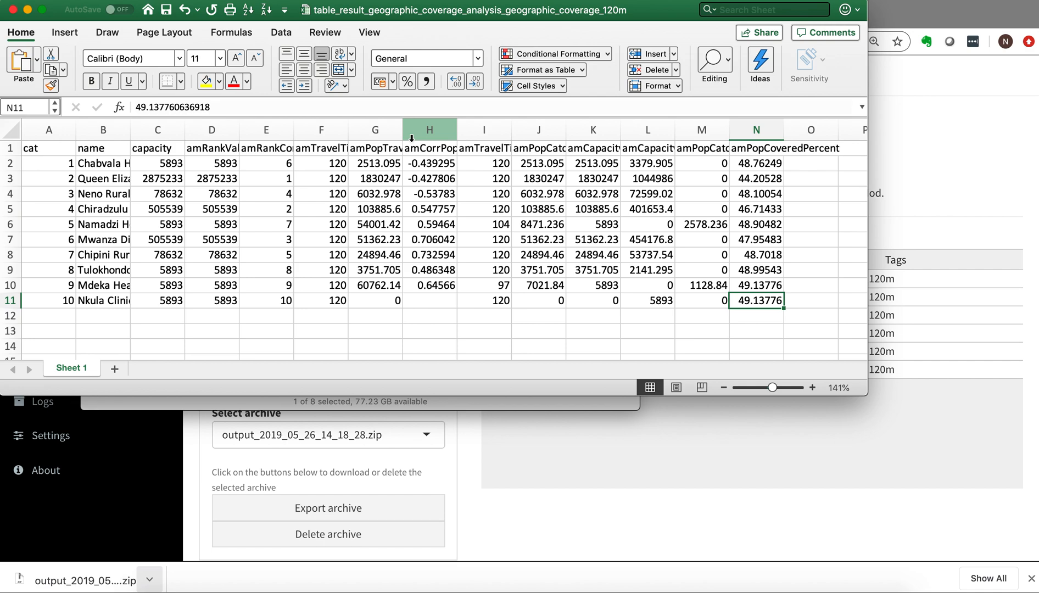
Step: Close the coverage analysis result workbook and collapse both table subfolders in the extracted output folder
left_click(13, 9)
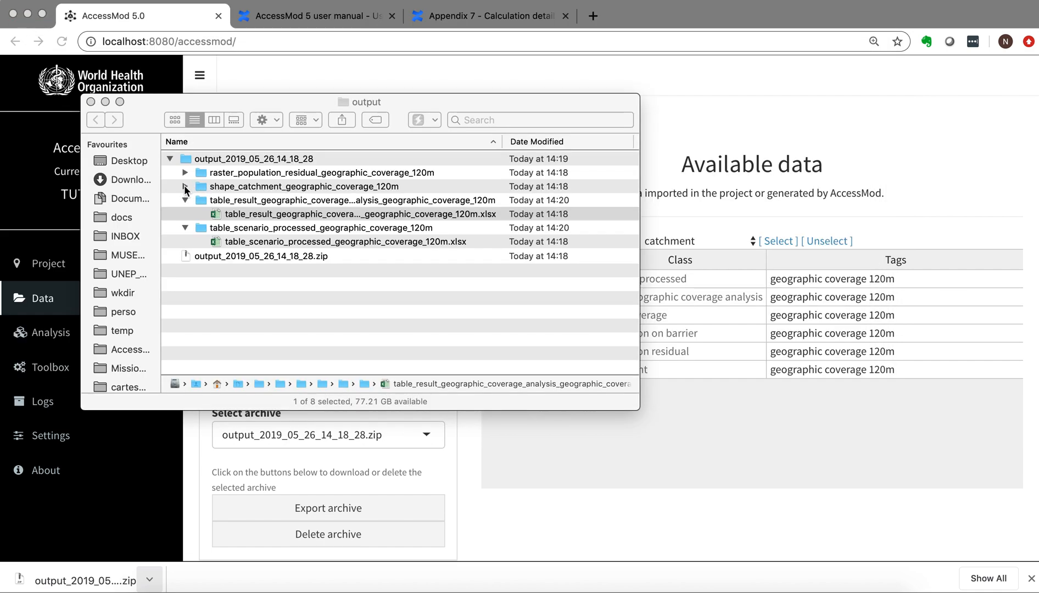
left_click(185, 202)
left_click(185, 213)
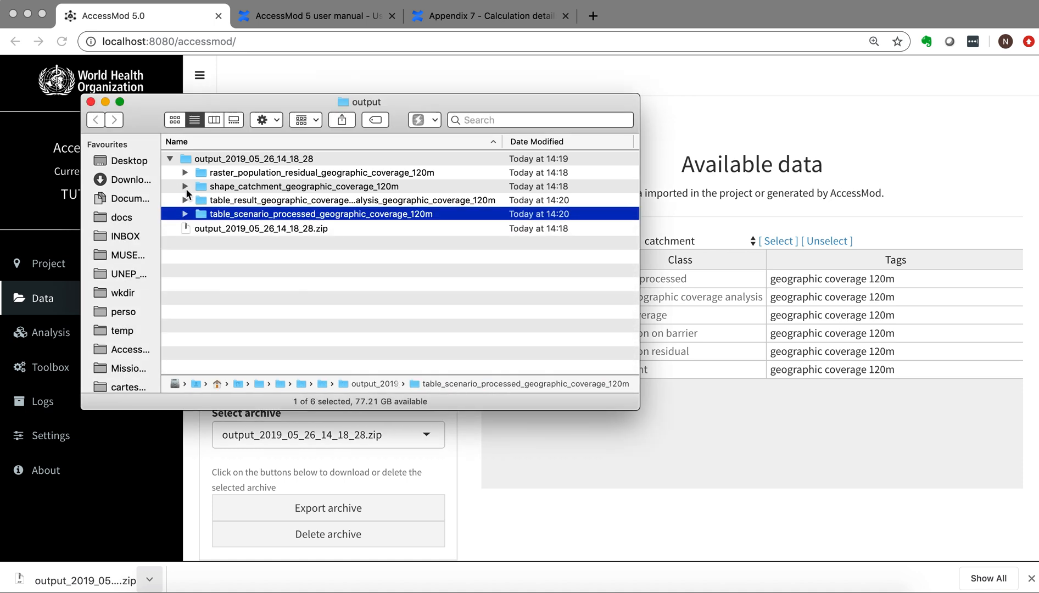
Step: Expand the catchment shape and residual population raster subfolders, and select the catchment shapefile's .dbf, .prj, .shp and .shx files
left_click(186, 187)
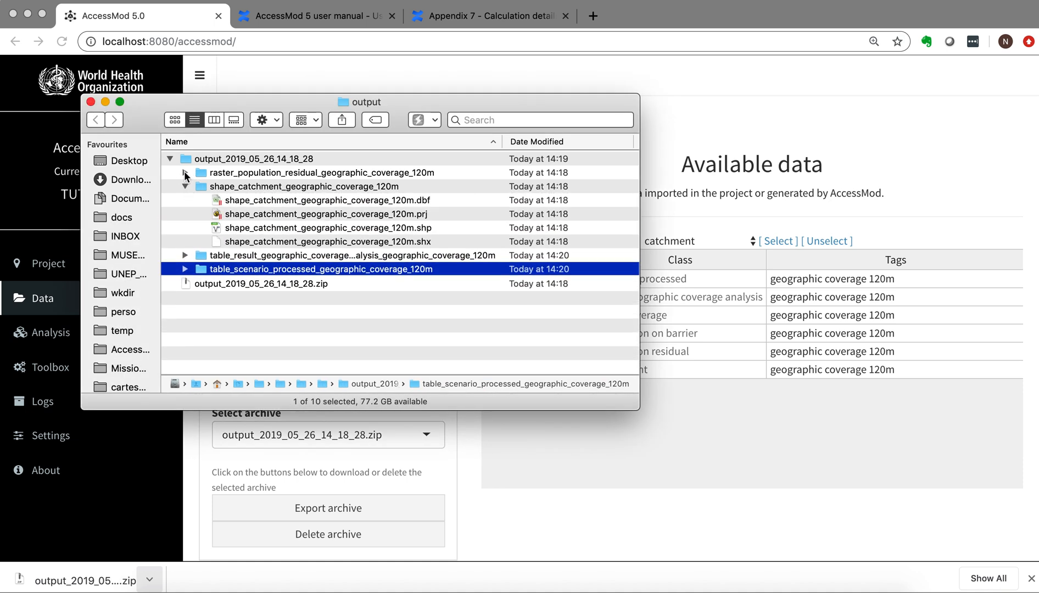
left_click(186, 174)
left_click(316, 228)
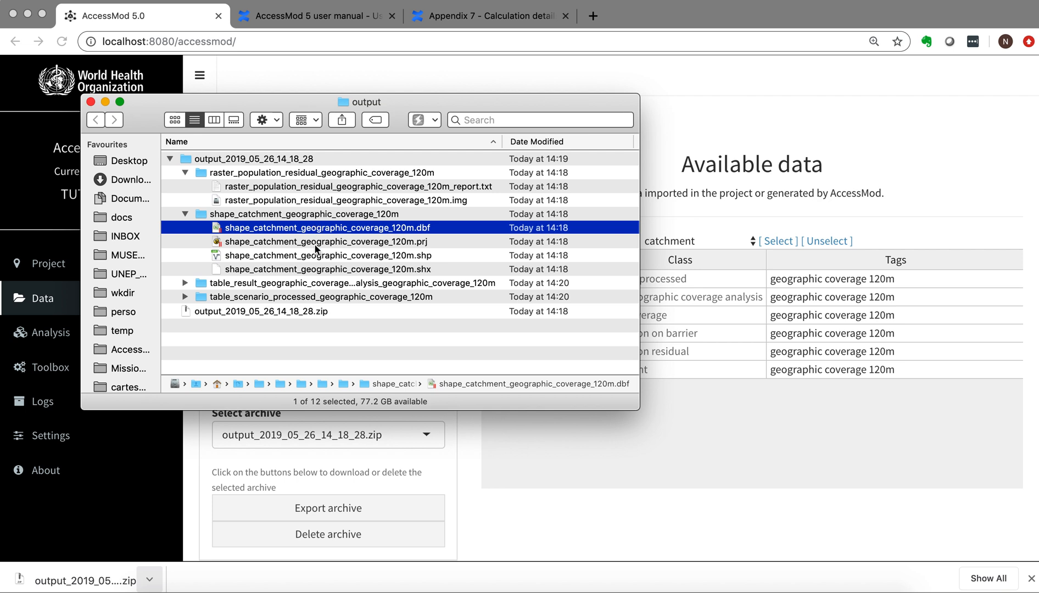
left_click(316, 269, "shift")
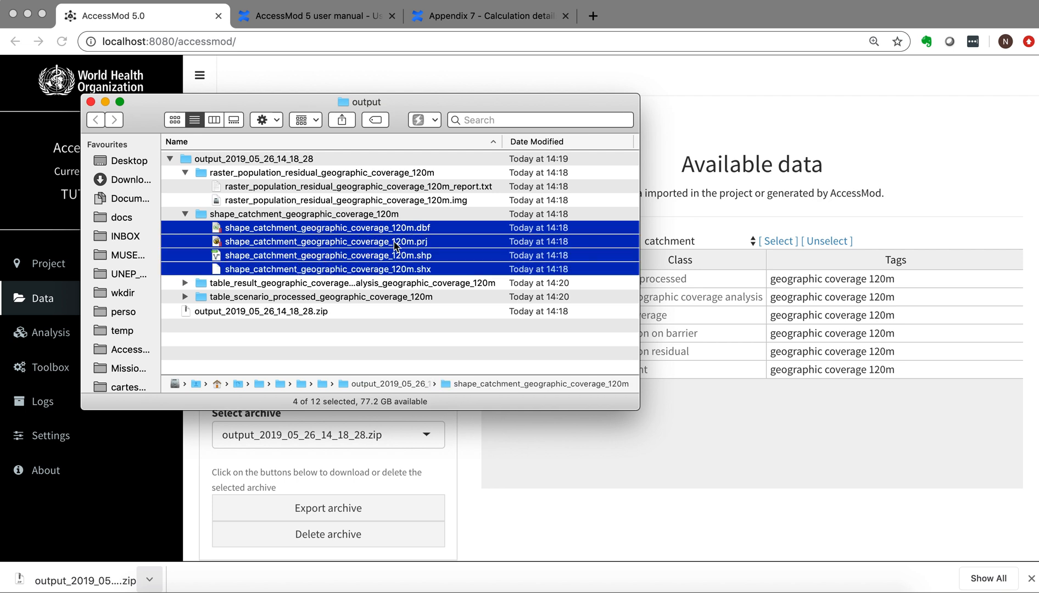
Step: Add raster_population_residual_geographic_coverage_120m.img from the output folder as a layer in an empty QGIS project
left_click(375, 198)
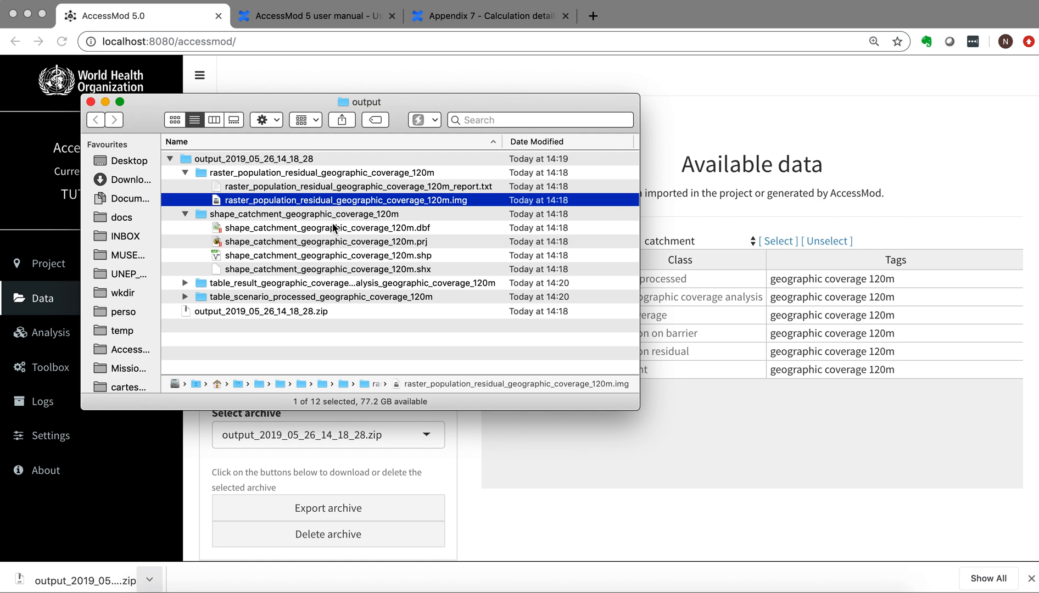
left_click(367, 204)
left_click_drag(366, 204, 304, 251)
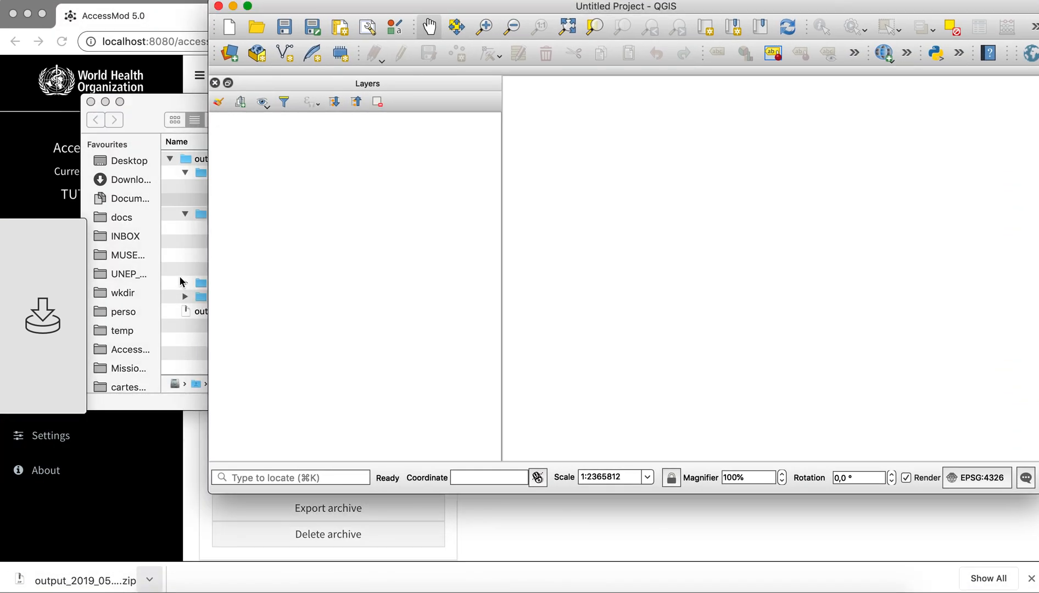
left_click(127, 102)
left_click_drag(145, 108, 590, 185)
left_click_drag(666, 276, 336, 244)
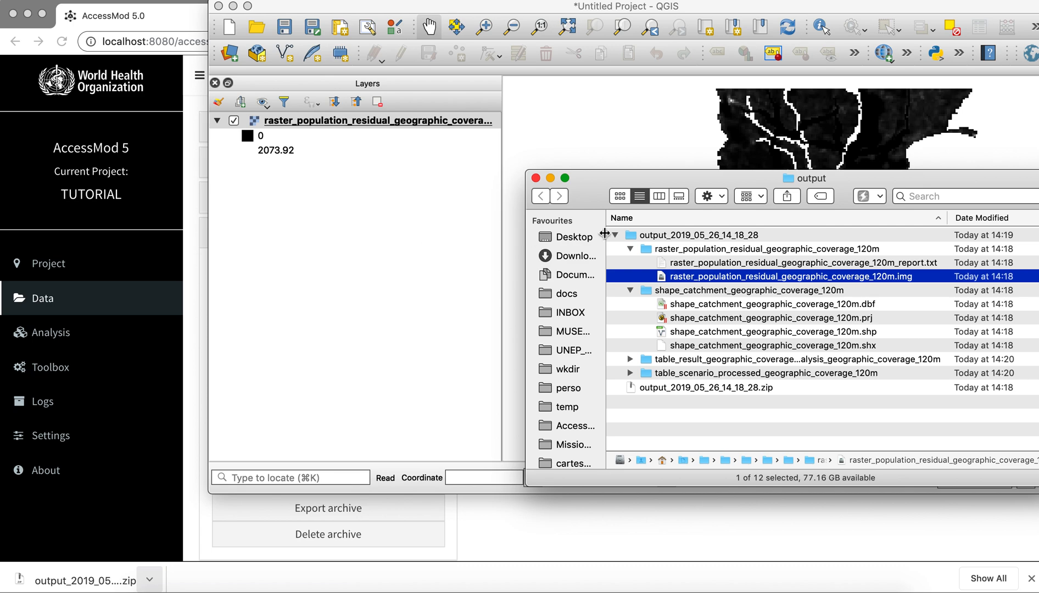
Step: Add shape_catchment_geographic_coverage_120m.shp to the QGIS project above the residual population raster
left_click(820, 332)
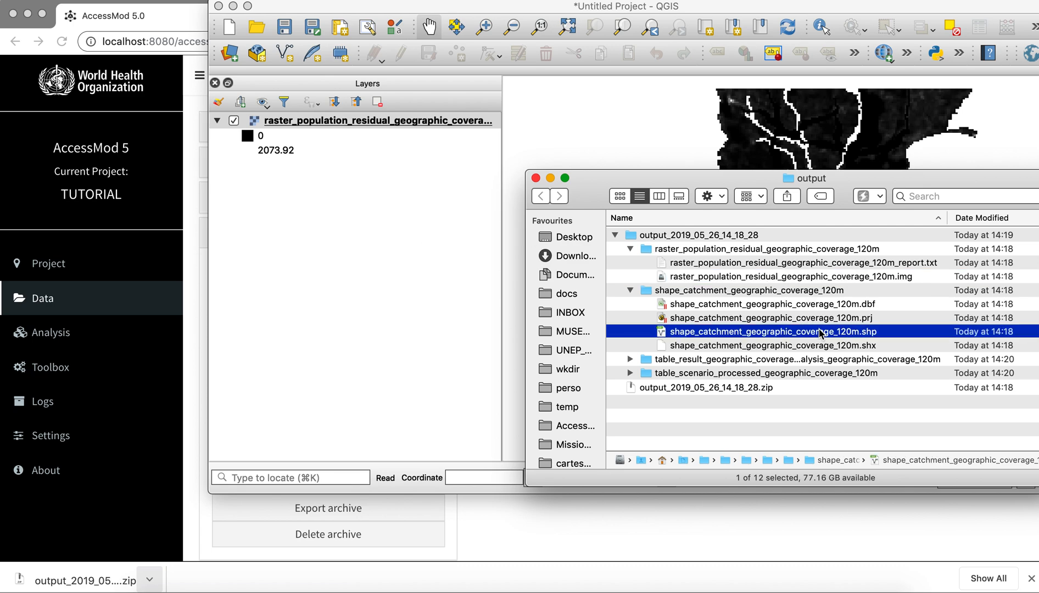
left_click_drag(795, 335, 330, 264)
left_click(363, 267)
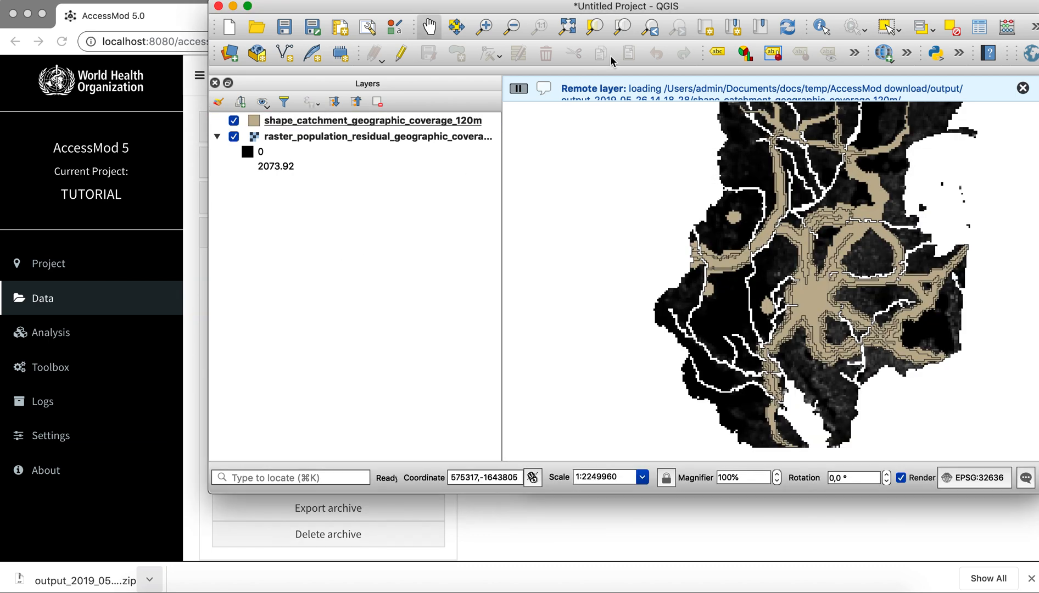
Step: Reposition and enlarge the QGIS window to view the whole map, and select the residual population raster layer
left_click_drag(505, 10, 361, 26)
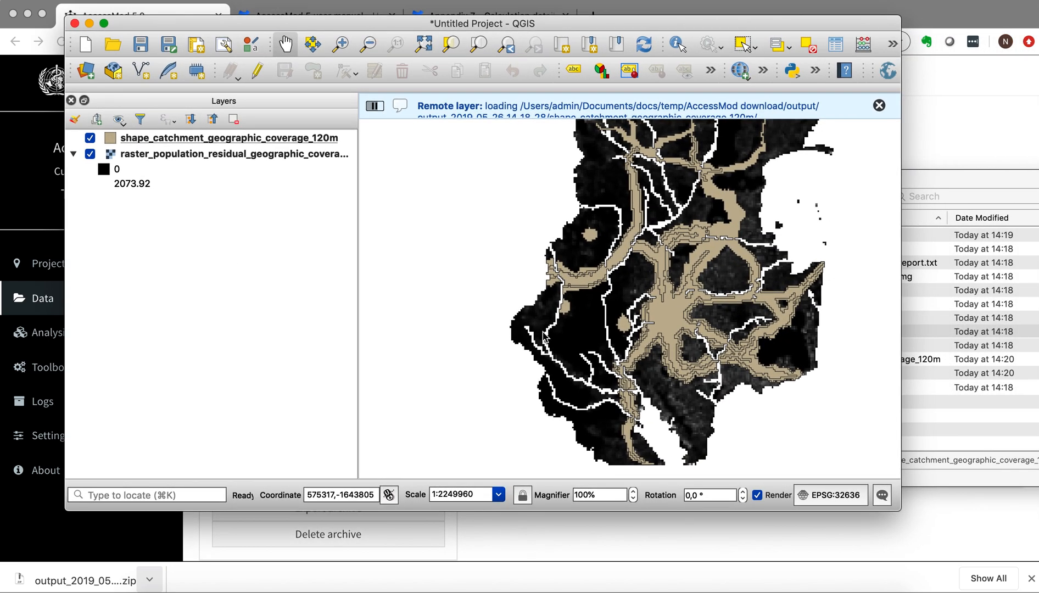
left_click_drag(900, 510, 1005, 546)
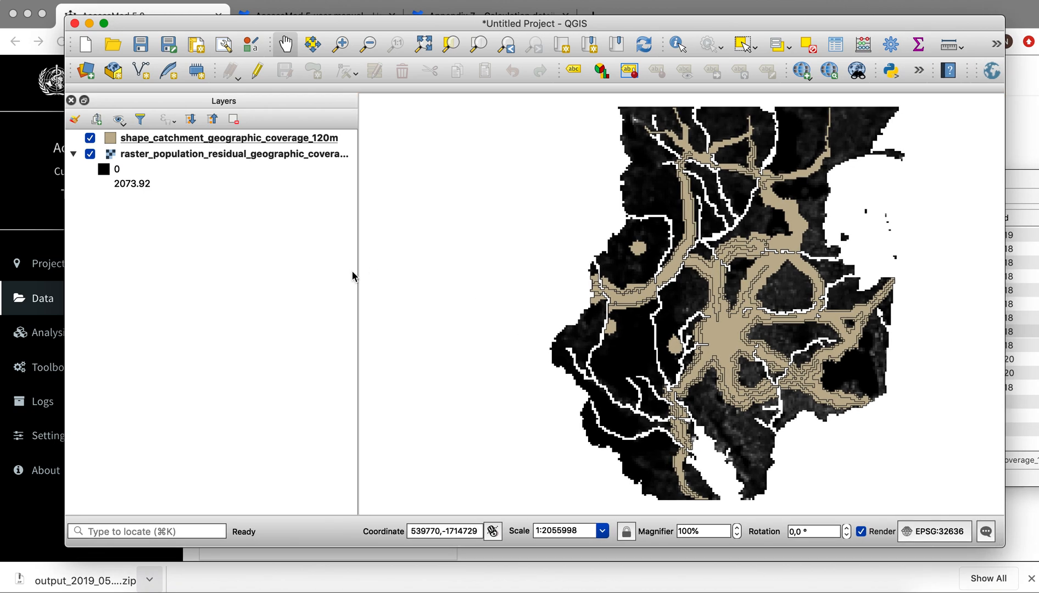
left_click(143, 140)
left_click(138, 156)
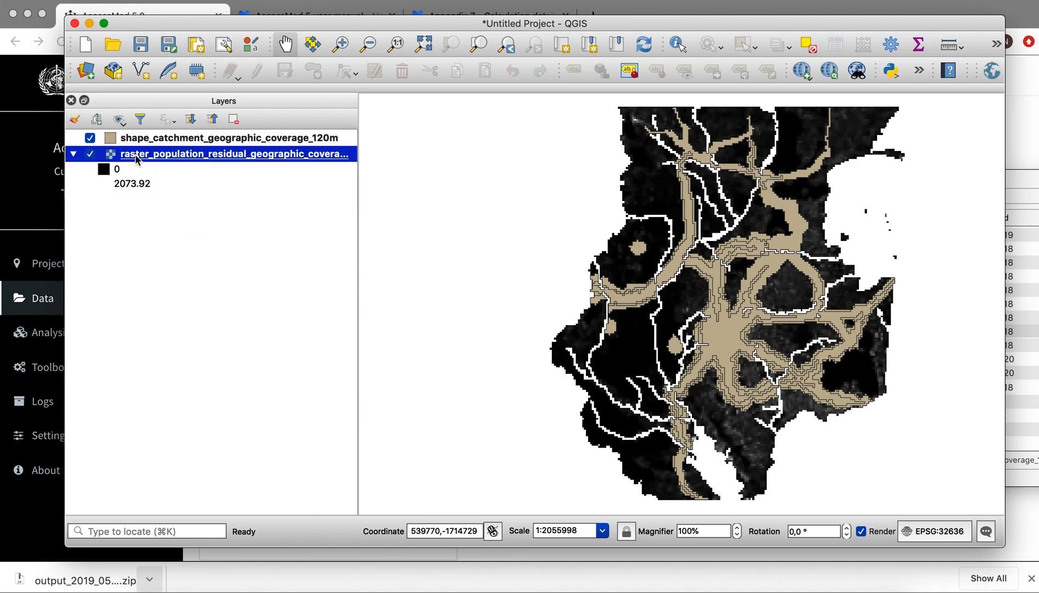
left_click_drag(245, 25, 258, 28)
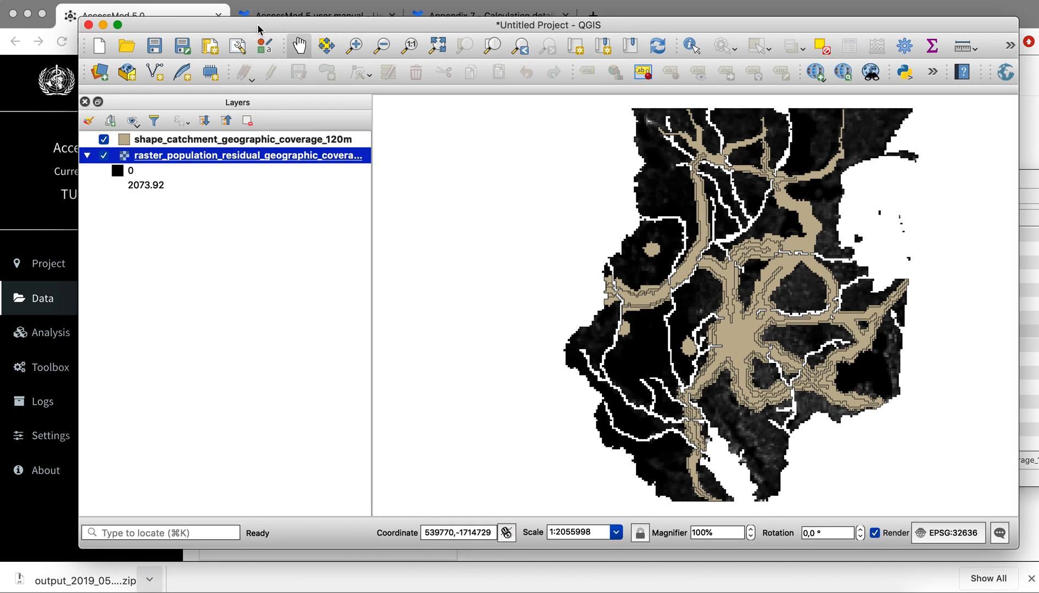